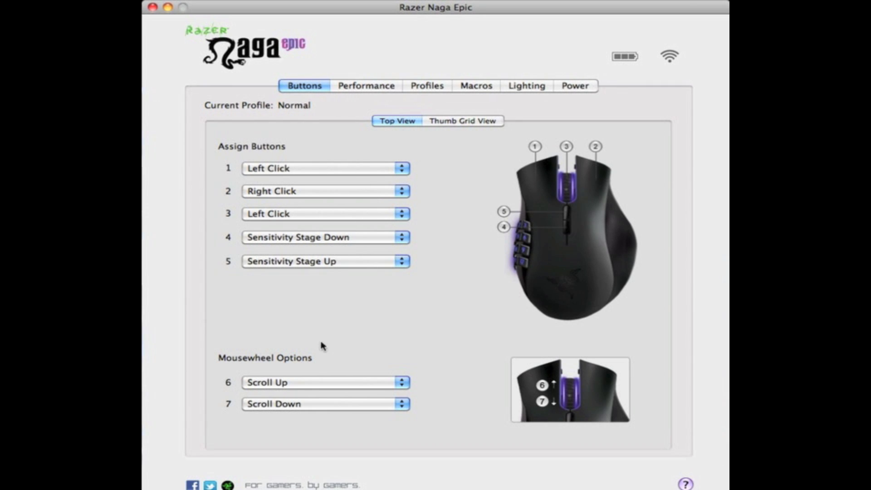
Step: Assign Mouse Button 3 to button 3 and review the functions available for buttons 2 and 3
{"action": "left_click", "coordinate": [337, 219]}
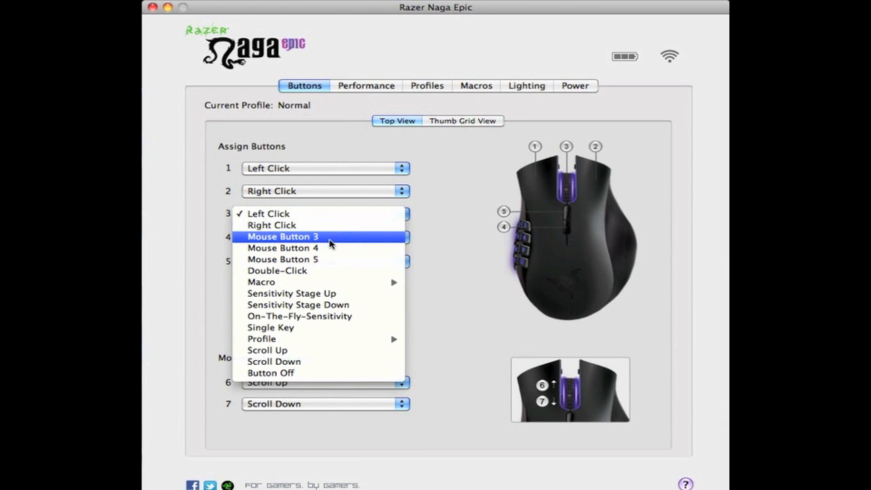
{"action": "left_click", "coordinate": [328, 238]}
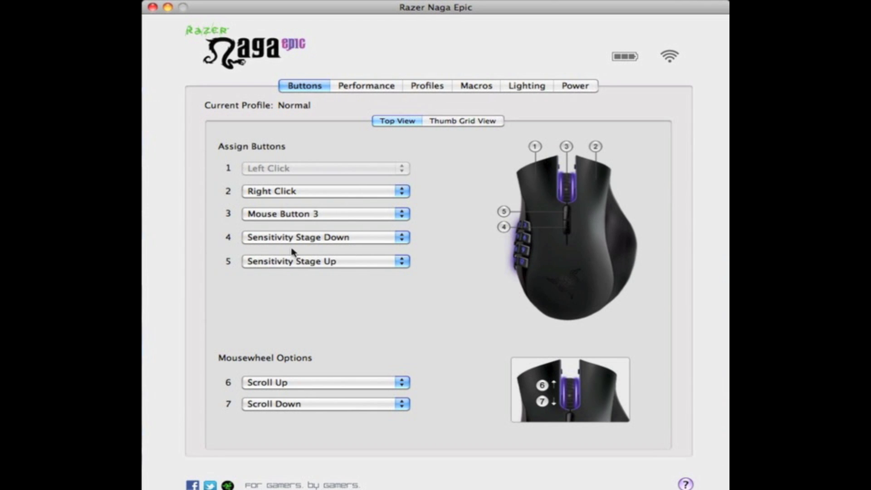
{"action": "left_click", "coordinate": [374, 191]}
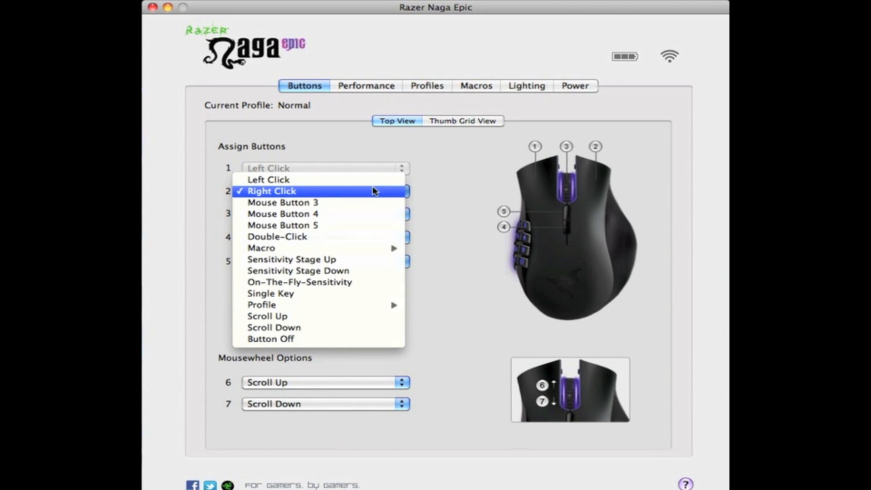
{"action": "left_click", "coordinate": [318, 192]}
{"action": "left_click", "coordinate": [380, 212]}
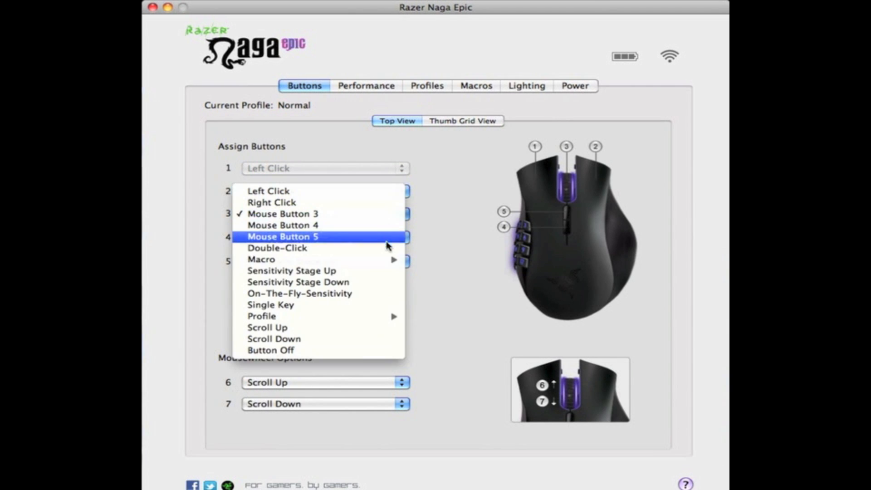
{"action": "left_click", "coordinate": [376, 213]}
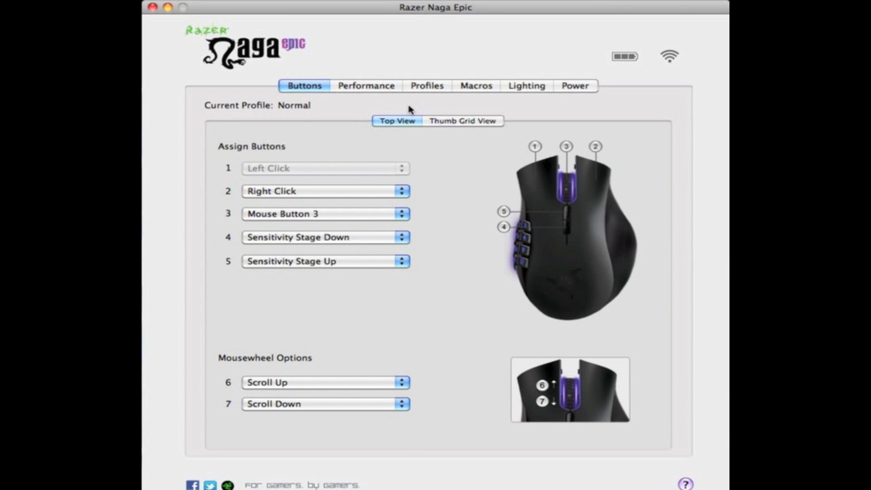
Step: Compare the thumb grid's button assignments in the NUM and 123 modes
{"action": "left_click", "coordinate": [436, 120]}
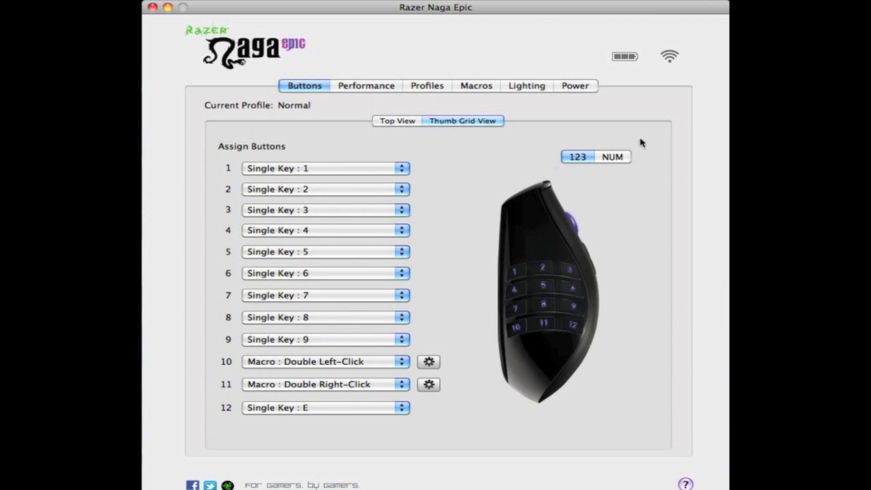
{"action": "left_click", "coordinate": [621, 155]}
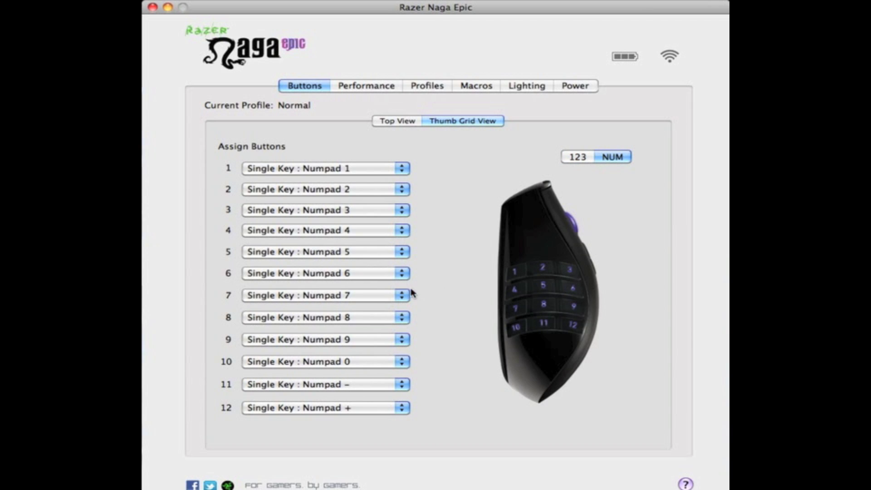
{"action": "left_click", "coordinate": [577, 159]}
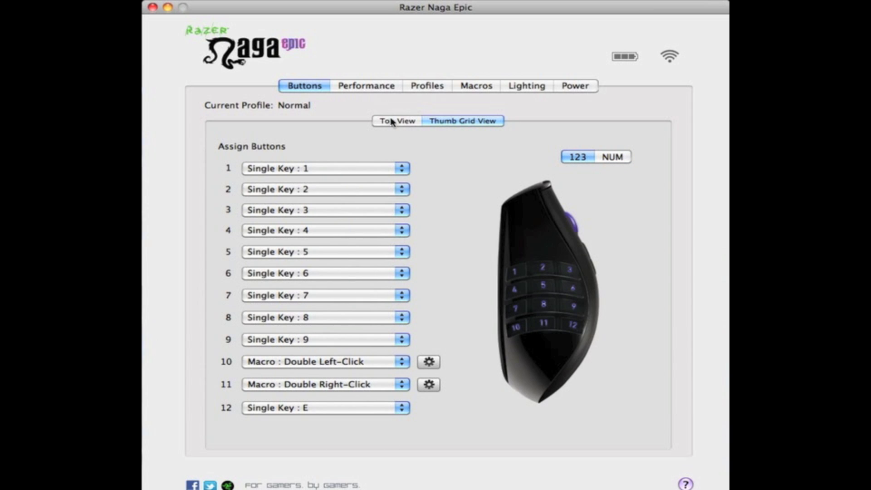
Step: Review the available polling rates in the performance settings, keeping 1000 Hz selected
{"action": "left_click", "coordinate": [387, 89]}
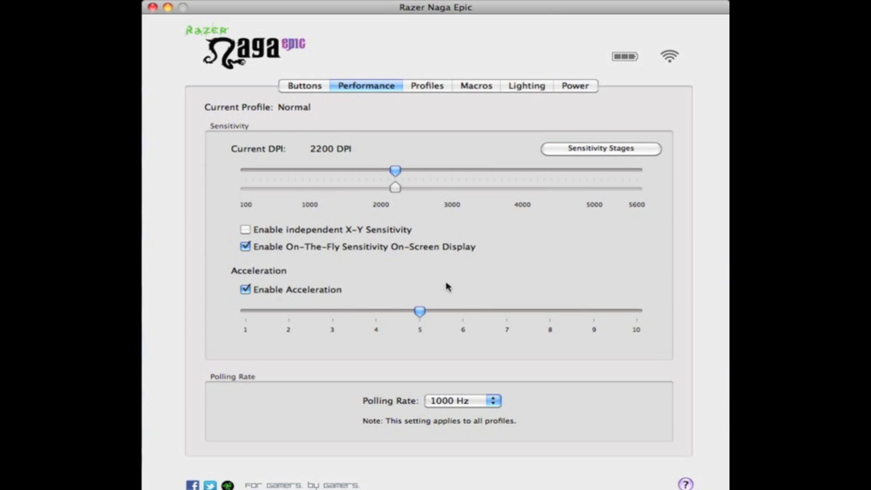
{"action": "left_click", "coordinate": [478, 401]}
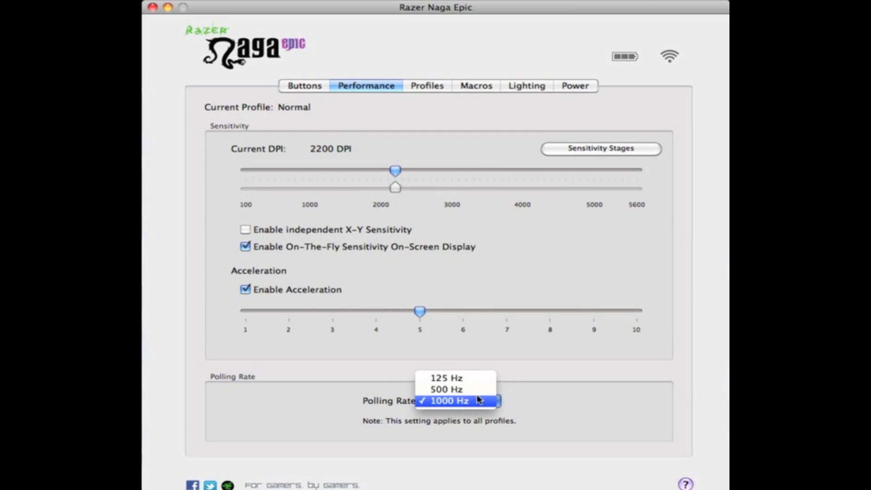
{"action": "left_click", "coordinate": [479, 401]}
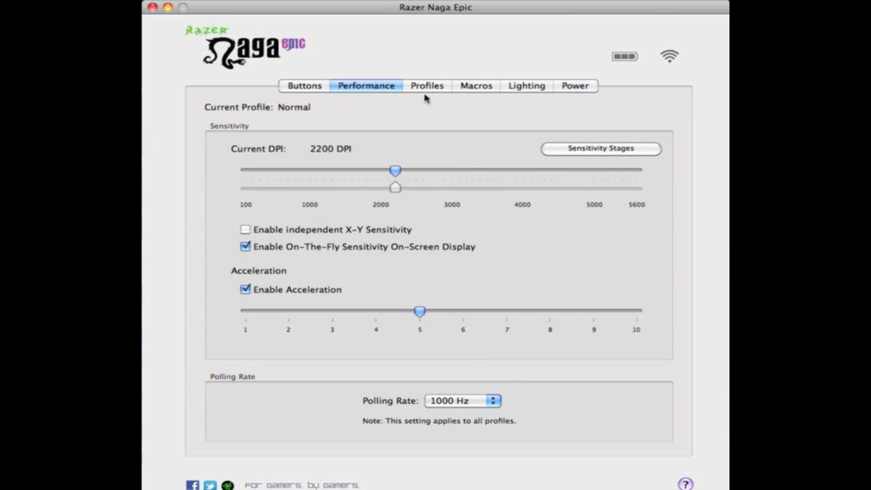
Step: Make stage 1, 1400 DPI, the active sensitivity stage
{"action": "left_click", "coordinate": [561, 154]}
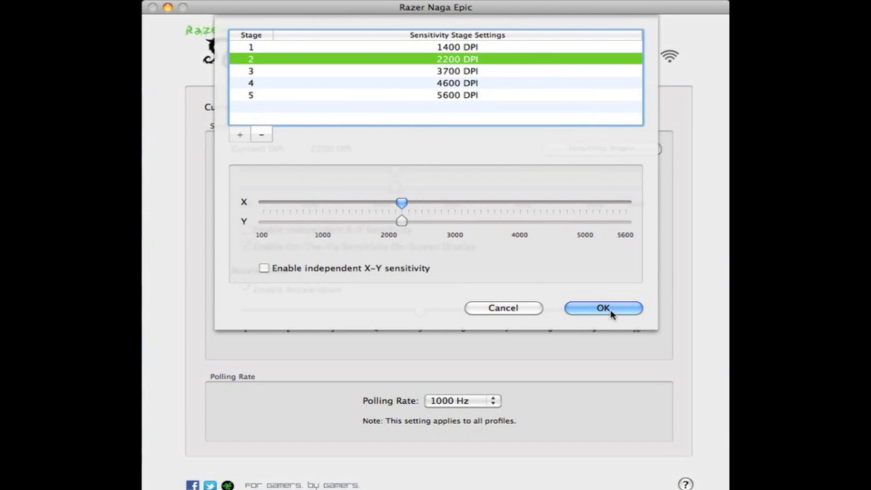
{"action": "left_click", "coordinate": [434, 47]}
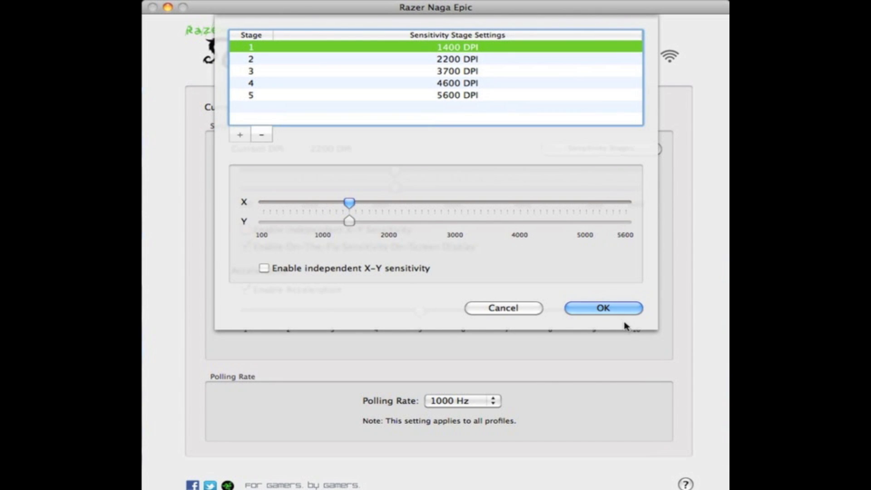
{"action": "left_click", "coordinate": [603, 308]}
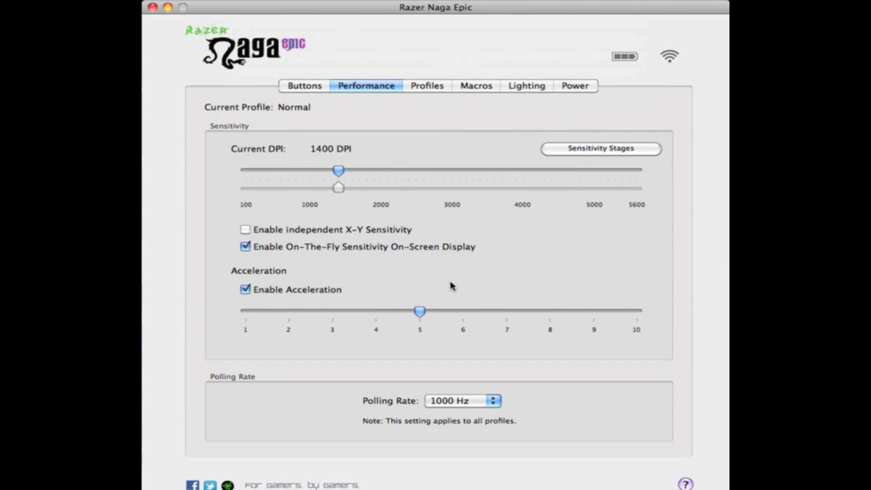
Step: Enable independent X-Y sensitivity and turn it off again
{"action": "left_click", "coordinate": [388, 233]}
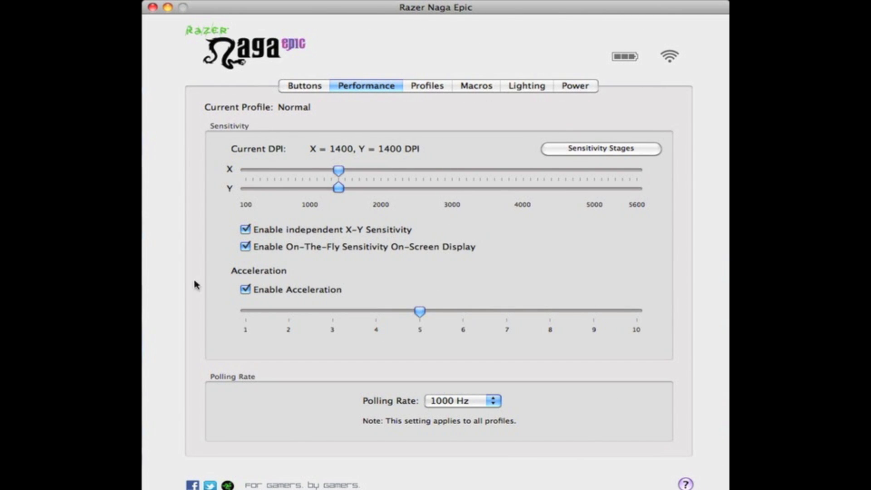
{"action": "left_click", "coordinate": [302, 231]}
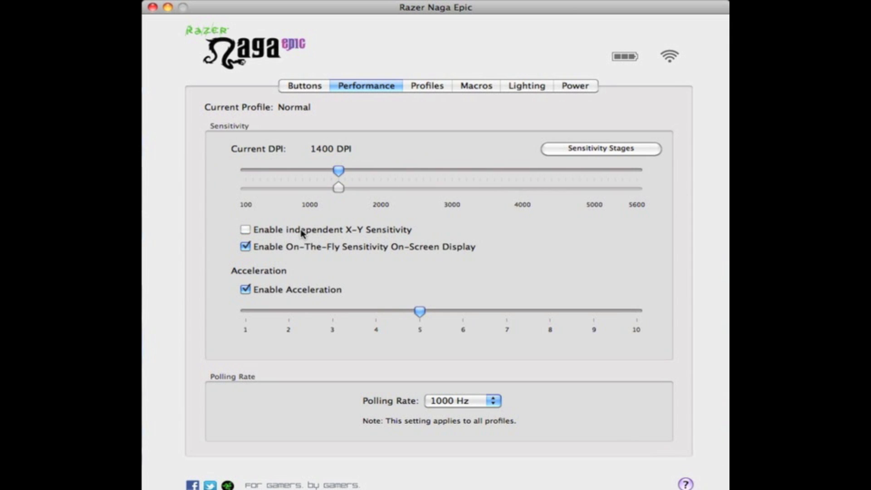
Step: Look through the profile list, macro list, lighting settings and wireless power settings for the Normal profile
{"action": "left_click", "coordinate": [425, 88]}
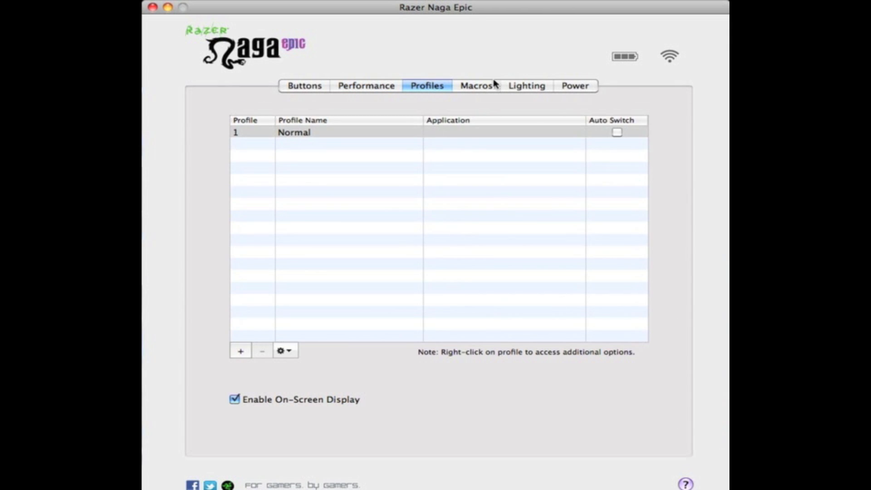
{"action": "left_click", "coordinate": [311, 86]}
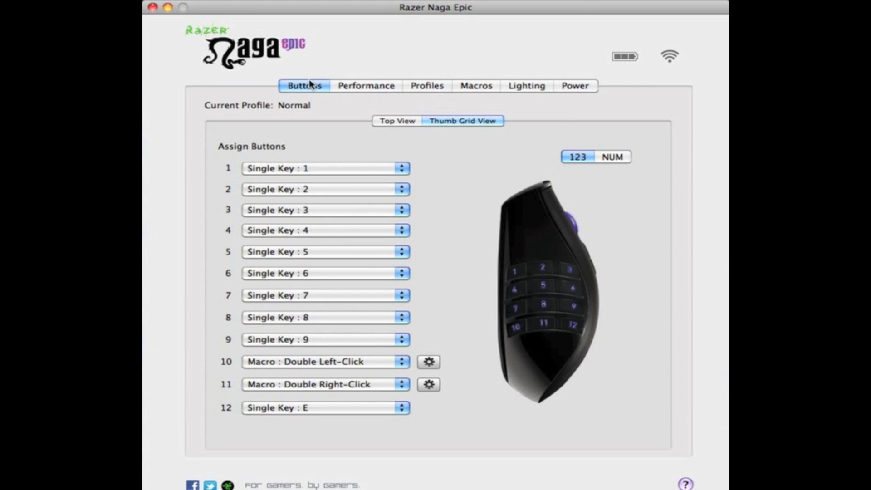
{"action": "left_click", "coordinate": [375, 85]}
{"action": "left_click", "coordinate": [479, 87]}
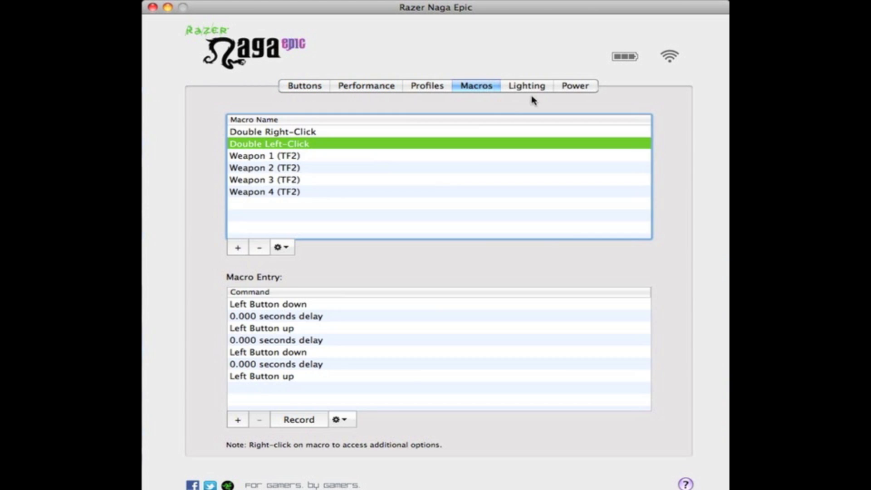
{"action": "left_click", "coordinate": [321, 85]}
{"action": "left_click", "coordinate": [416, 86]}
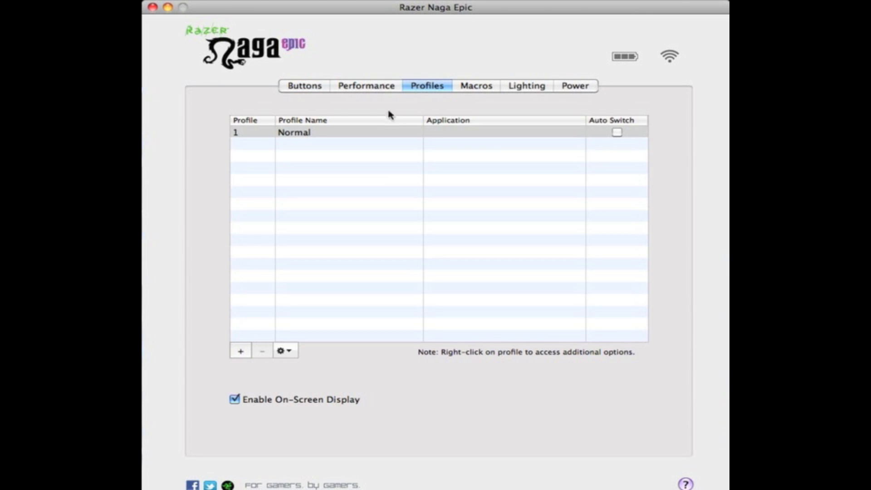
{"action": "left_click", "coordinate": [387, 132]}
{"action": "left_click", "coordinate": [305, 86]}
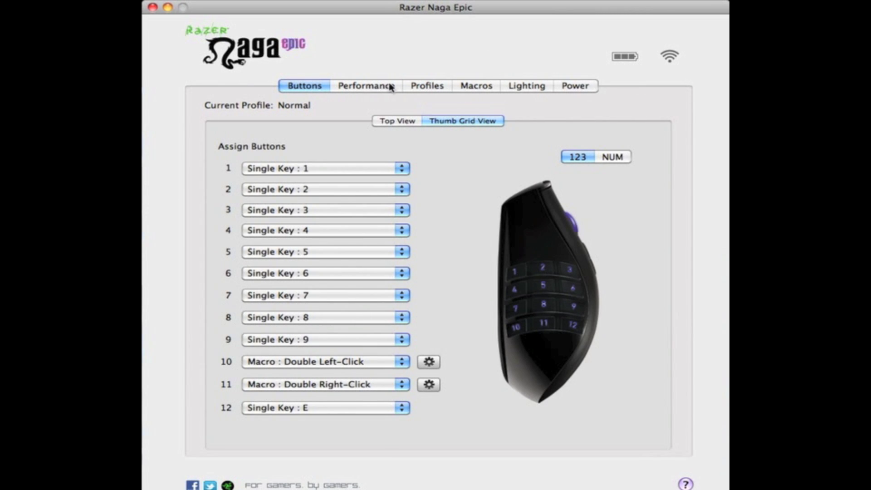
{"action": "left_click", "coordinate": [434, 88]}
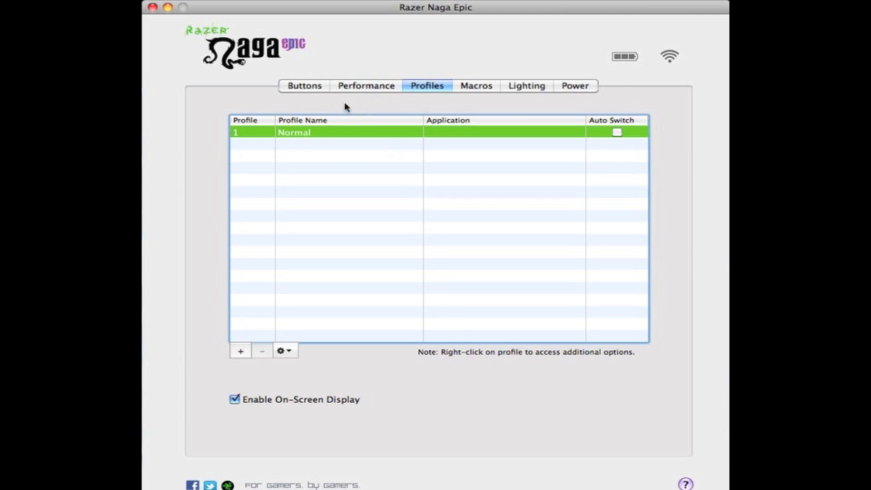
{"action": "left_click", "coordinate": [482, 82]}
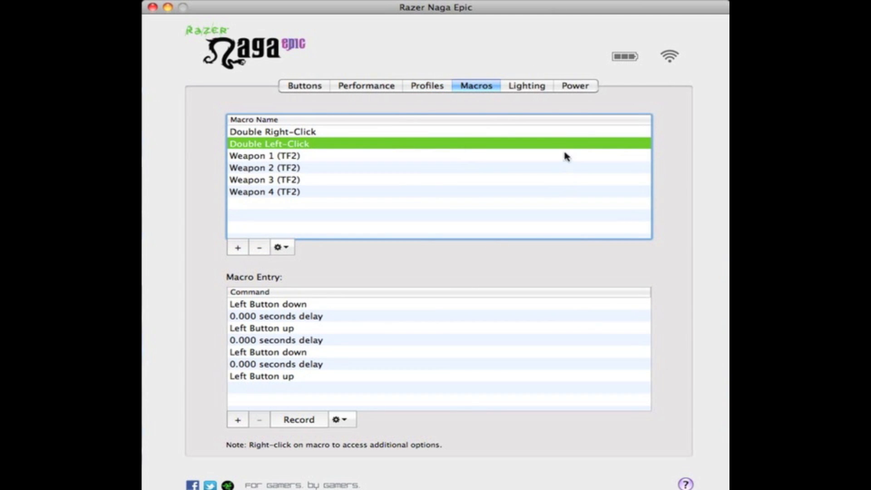
{"action": "left_click", "coordinate": [538, 91]}
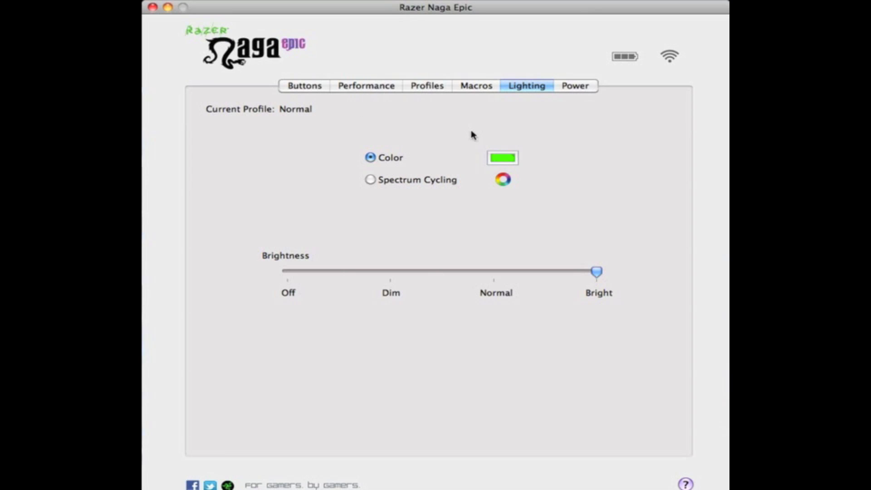
{"action": "left_click", "coordinate": [574, 87]}
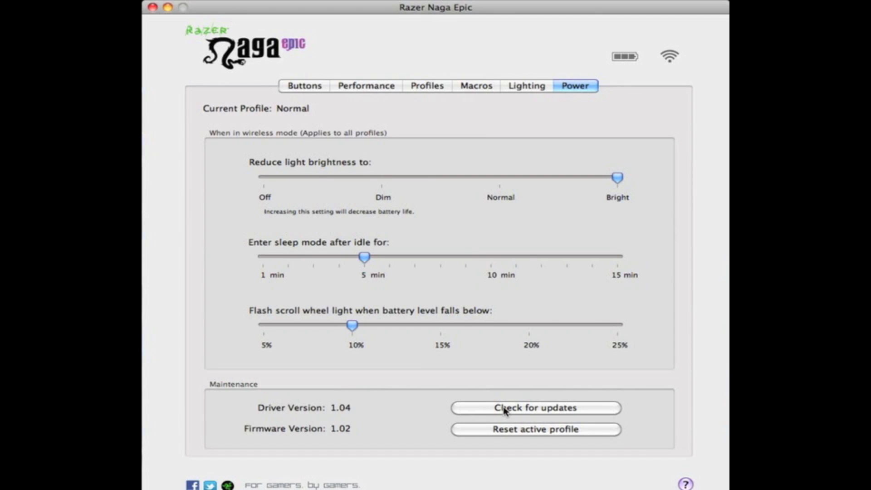
Step: Add a new, empty macro to the macro list and select it
{"action": "left_click", "coordinate": [494, 85]}
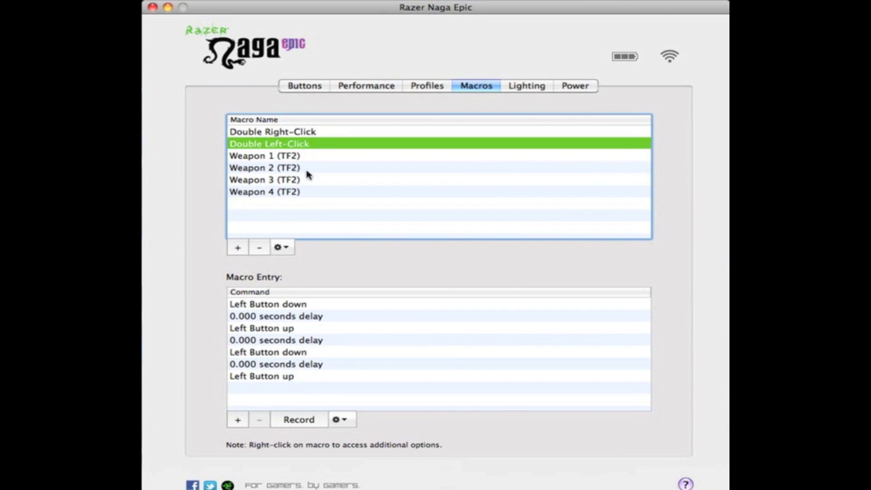
{"action": "left_click", "coordinate": [238, 248]}
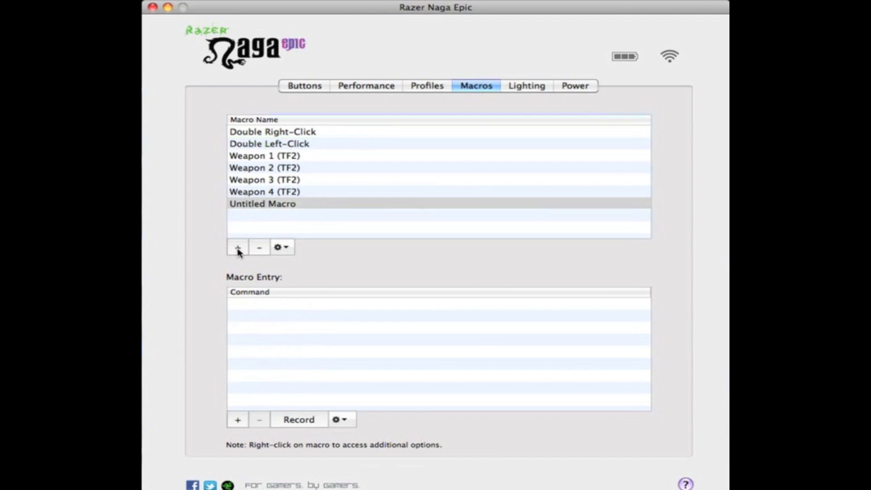
{"action": "left_click", "coordinate": [255, 207]}
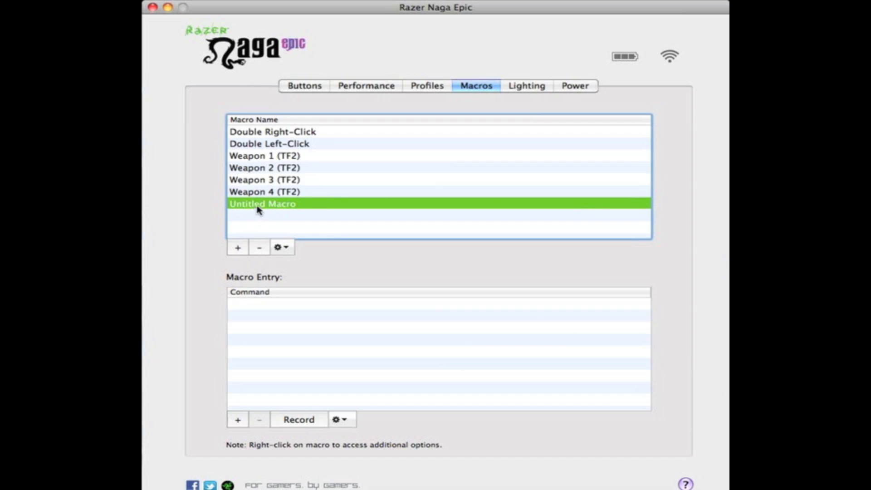
Step: Examine the management options available for the new macro without applying any
{"action": "right_click", "coordinate": [260, 208]}
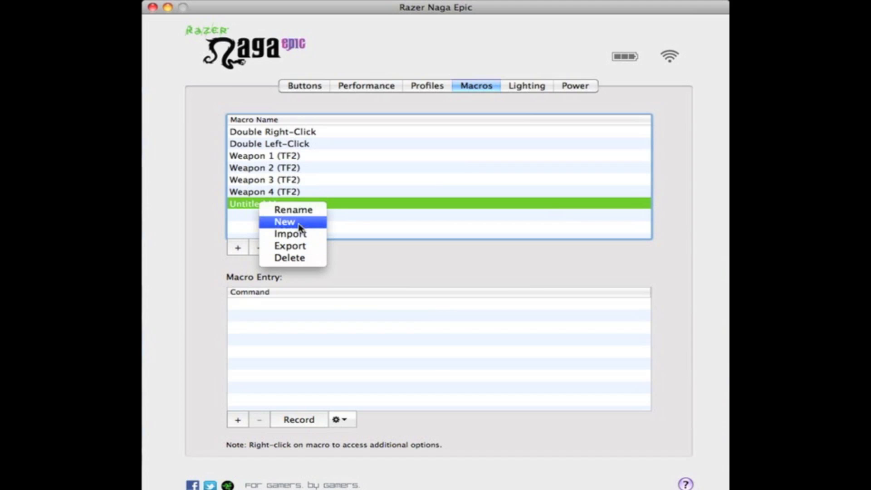
{"action": "left_click", "coordinate": [469, 247]}
{"action": "right_click", "coordinate": [451, 233]}
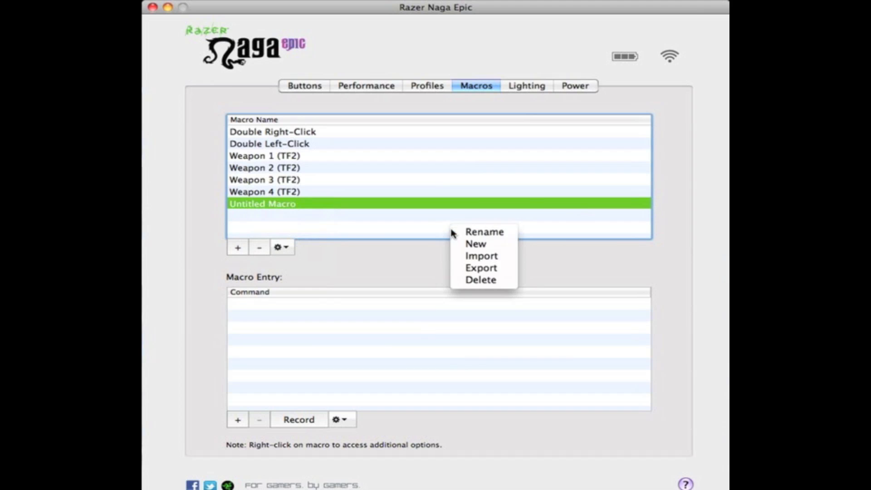
{"action": "left_click", "coordinate": [370, 248]}
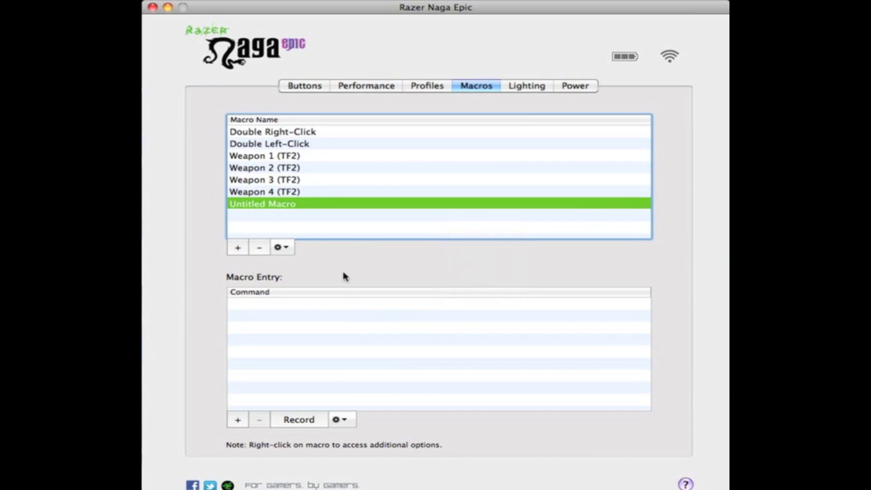
Step: Record a left click, a right click and another left click into the new untitled macro, and stop recording
{"action": "left_click", "coordinate": [320, 420]}
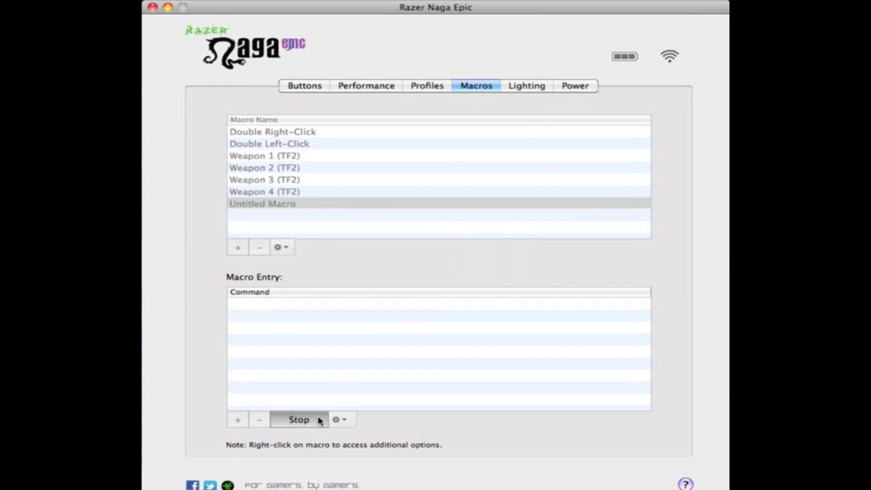
{"action": "left_click", "coordinate": [318, 350]}
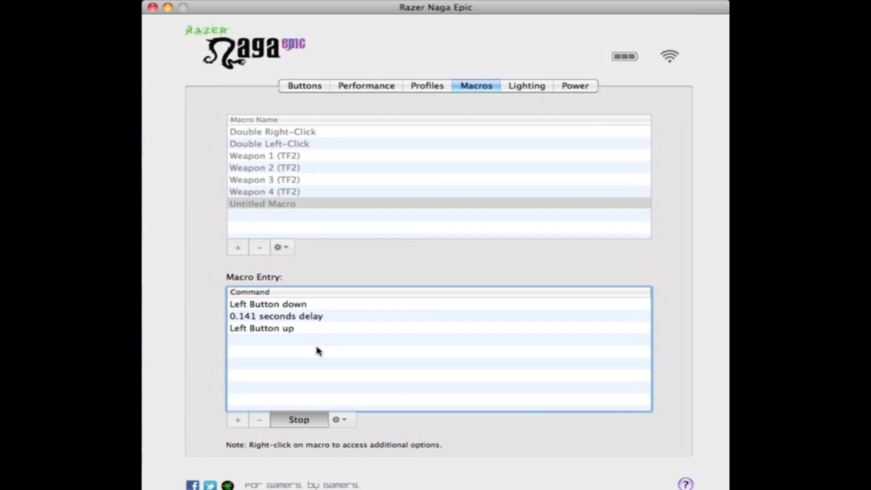
{"action": "right_click", "coordinate": [319, 345]}
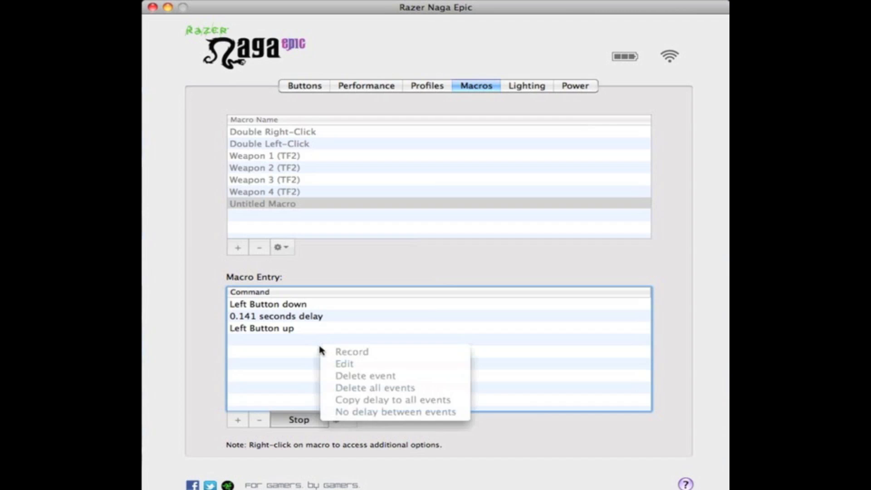
{"action": "left_click", "coordinate": [306, 423]}
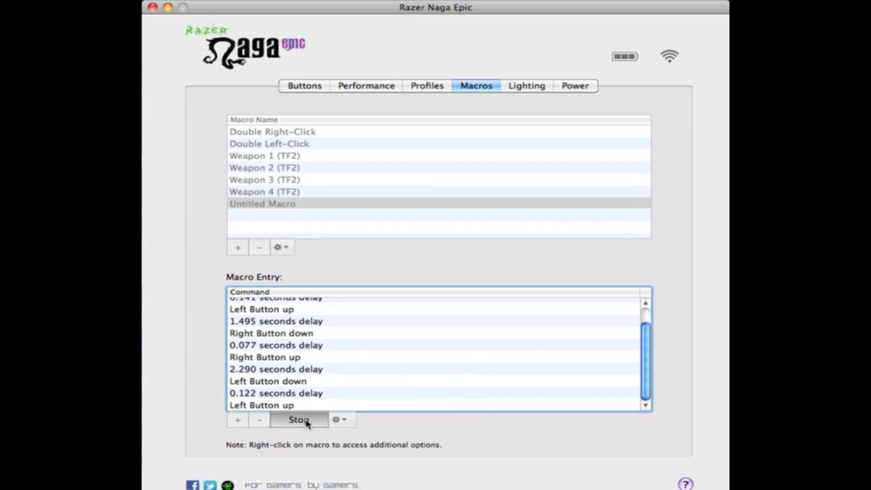
{"action": "left_click", "coordinate": [307, 421]}
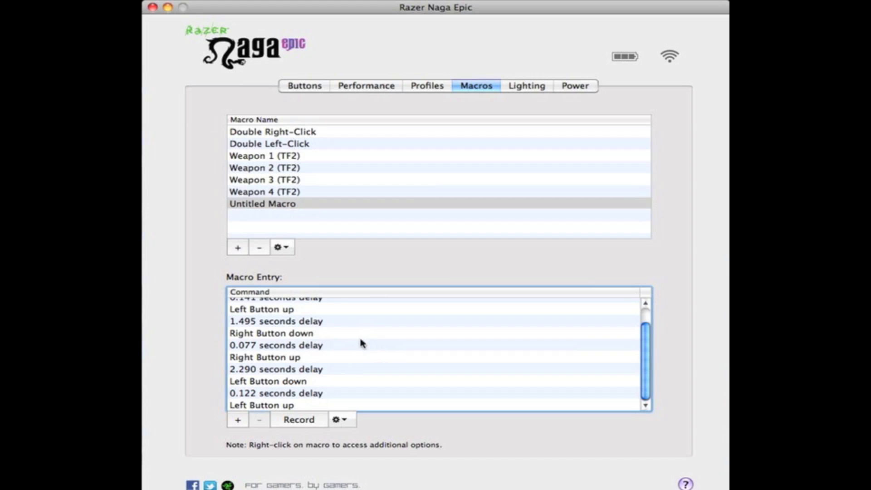
Step: Review the recorded command sequence and apply the no-delay option between all of its events
{"action": "scroll", "coordinate": [354, 350], "scroll_direction": "up", "scroll_amount": 2}
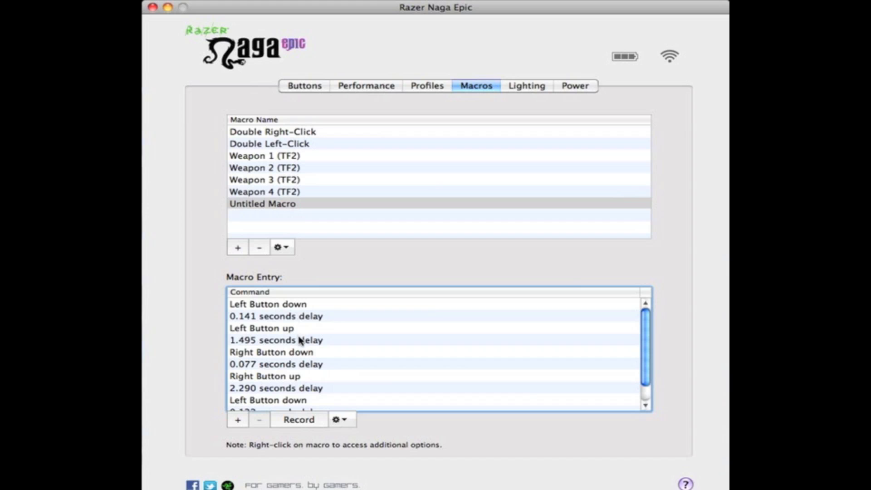
{"action": "scroll", "coordinate": [306, 356], "scroll_direction": "down", "scroll_amount": 1}
{"action": "scroll", "coordinate": [306, 357], "scroll_direction": "up", "scroll_amount": 1}
{"action": "scroll", "coordinate": [309, 360], "scroll_direction": "down", "scroll_amount": 1}
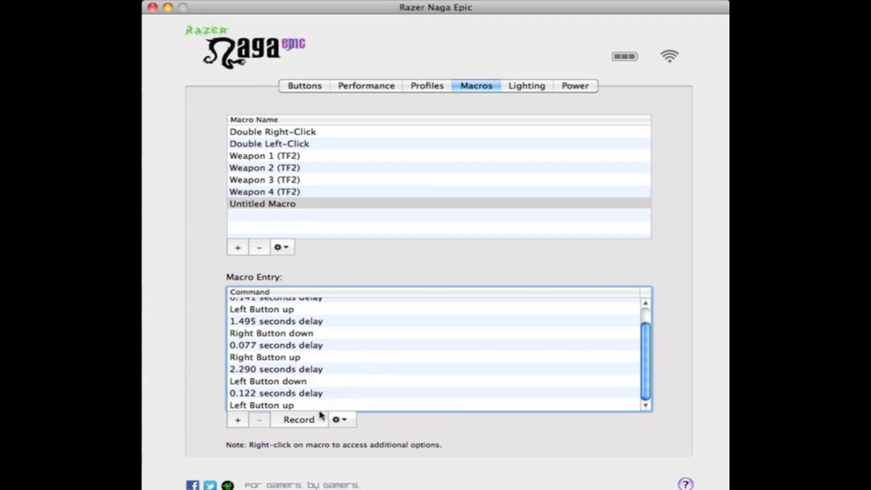
{"action": "scroll", "coordinate": [287, 390], "scroll_direction": "up", "scroll_amount": 1}
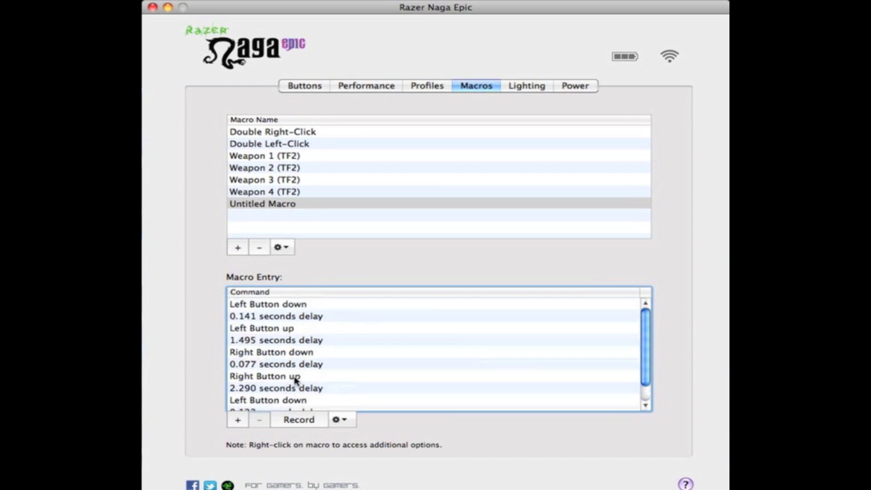
{"action": "right_click", "coordinate": [373, 344]}
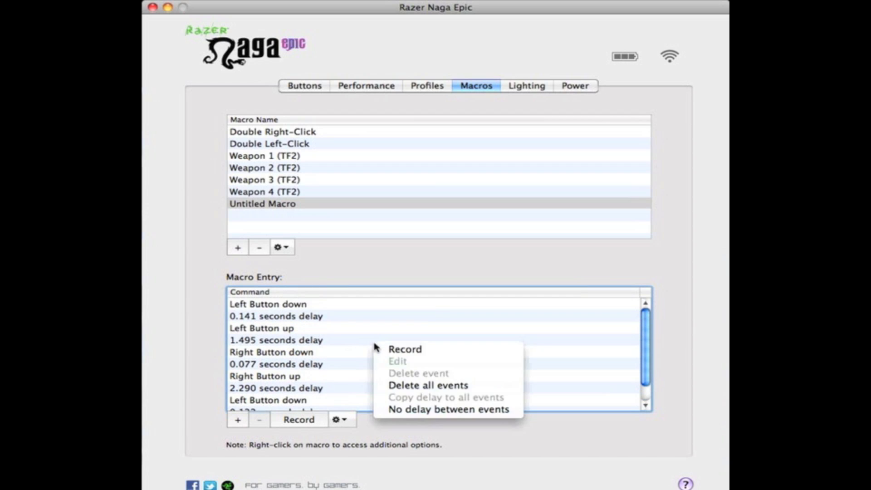
{"action": "left_click", "coordinate": [411, 411]}
Step: Examine each delay entry in the untitled macro's command list
{"action": "scroll", "coordinate": [316, 353], "scroll_direction": "down", "scroll_amount": 1}
{"action": "scroll", "coordinate": [319, 342], "scroll_direction": "up", "scroll_amount": 1}
{"action": "left_click", "coordinate": [320, 319]}
{"action": "left_click", "coordinate": [320, 342]}
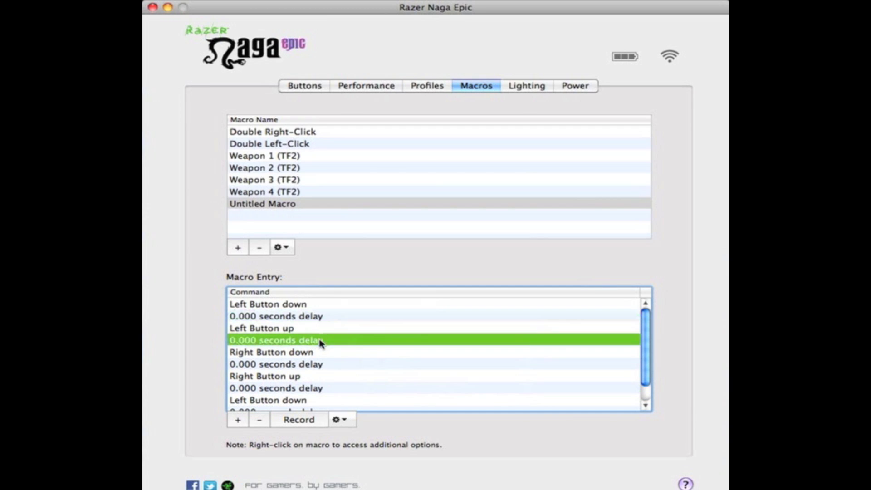
{"action": "left_click", "coordinate": [319, 365]}
{"action": "left_click", "coordinate": [313, 391]}
{"action": "scroll", "coordinate": [313, 393], "scroll_direction": "down", "scroll_amount": 1}
{"action": "left_click", "coordinate": [313, 385]}
{"action": "left_click", "coordinate": [326, 393]}
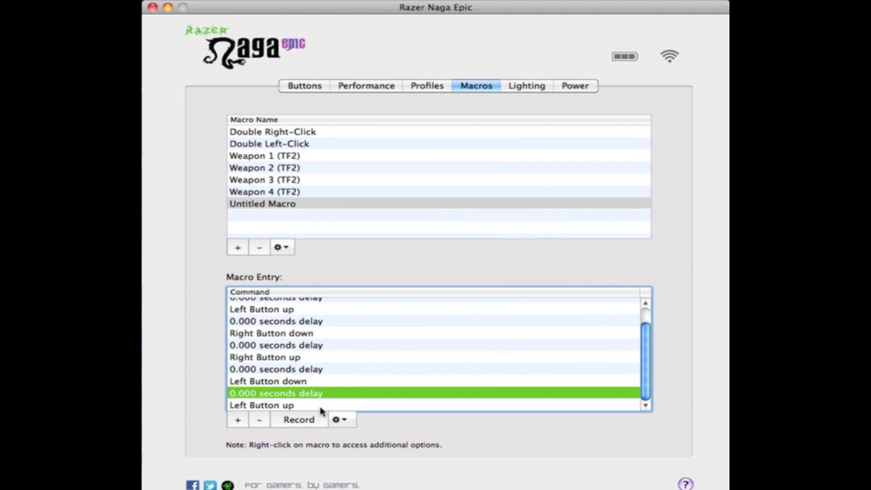
Step: Delete the final left-click events and their delays so the macro ends with the Right Button up event
{"action": "left_click", "coordinate": [310, 384]}
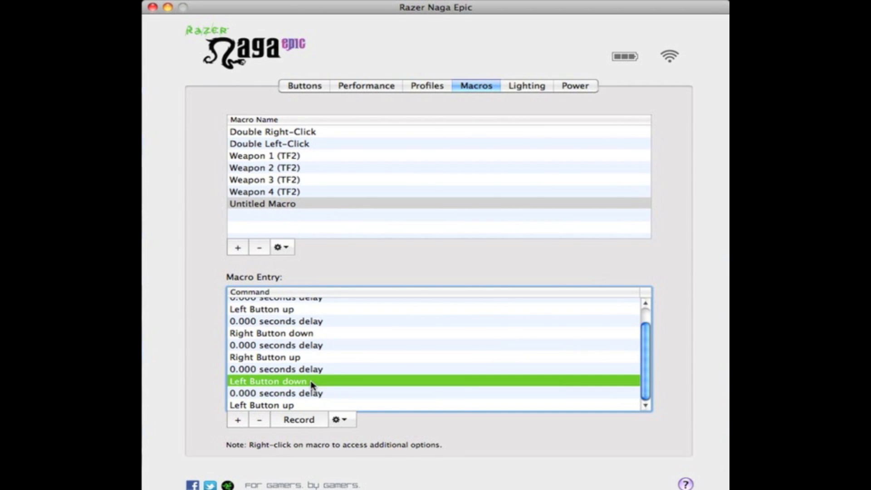
{"action": "right_click", "coordinate": [312, 381]}
{"action": "left_click", "coordinate": [332, 413]}
{"action": "right_click", "coordinate": [319, 403]}
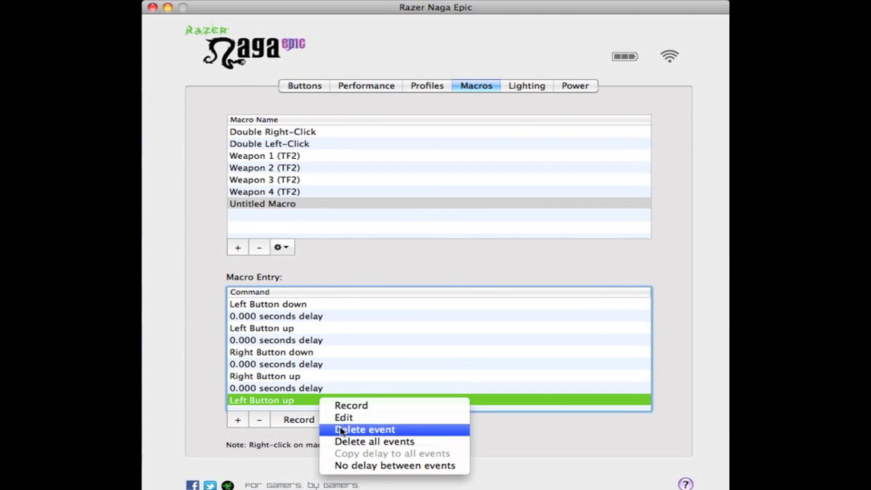
{"action": "left_click", "coordinate": [335, 431]}
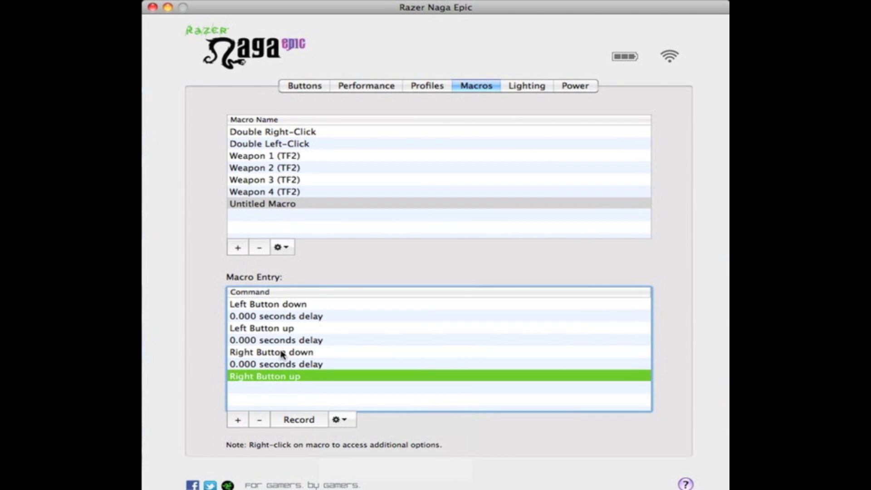
Step: Delete the untitled macro from the macro list and confirm its removal
{"action": "left_click", "coordinate": [299, 305]}
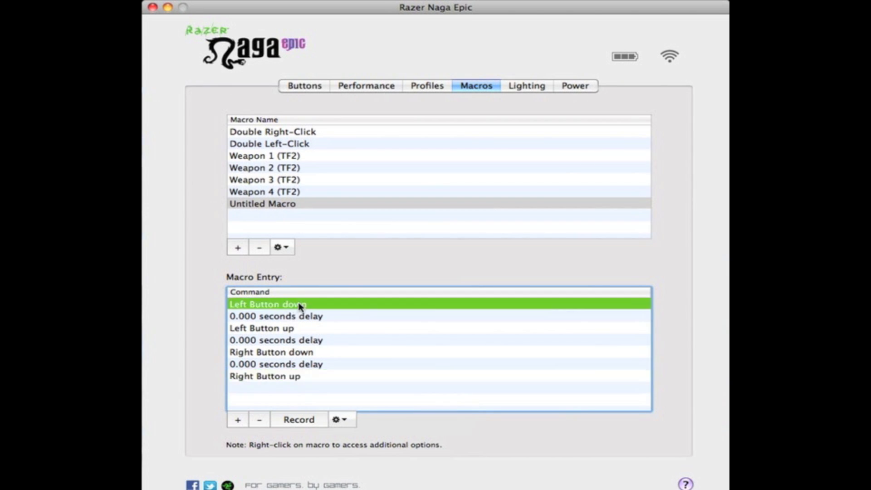
{"action": "left_click", "coordinate": [297, 330]}
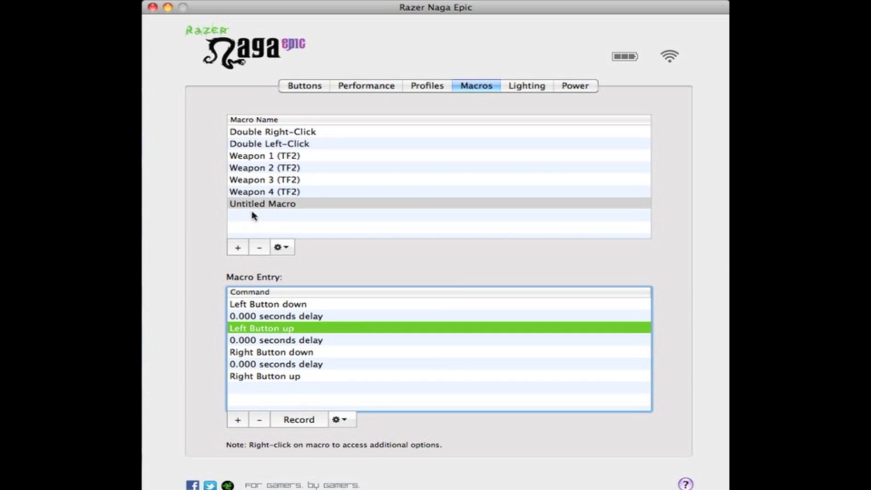
{"action": "left_click", "coordinate": [273, 206]}
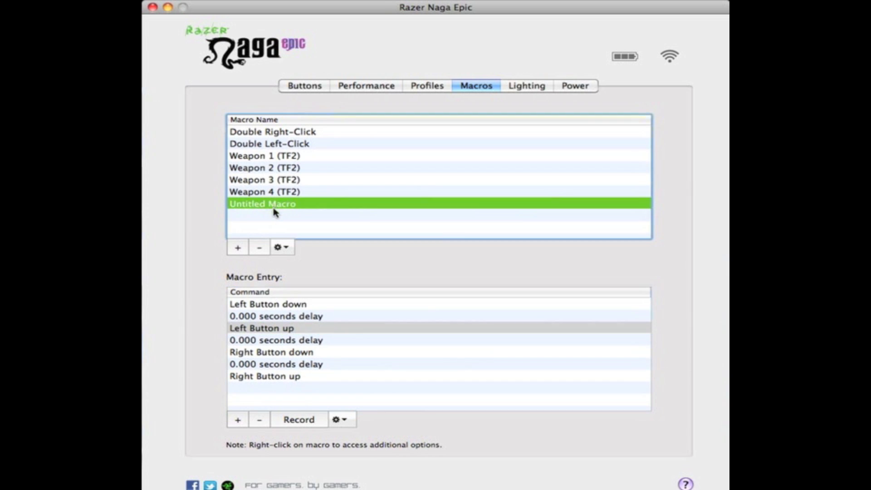
{"action": "left_click", "coordinate": [259, 248]}
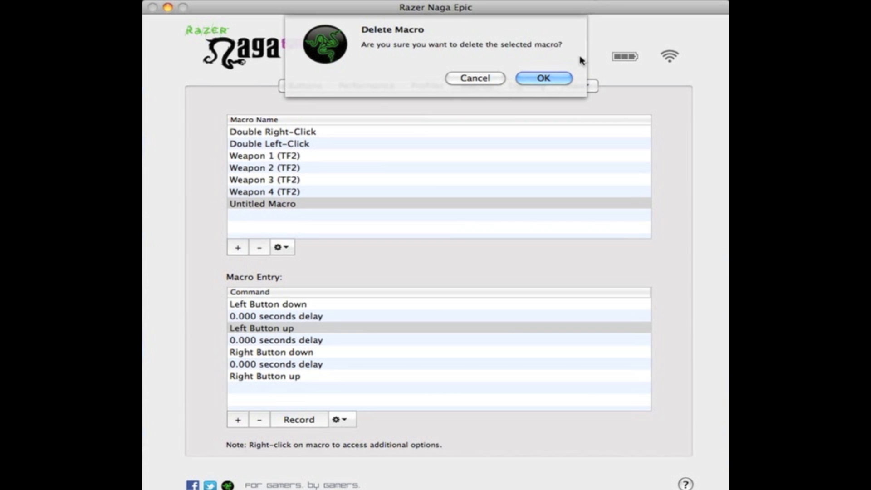
{"action": "left_click", "coordinate": [559, 82]}
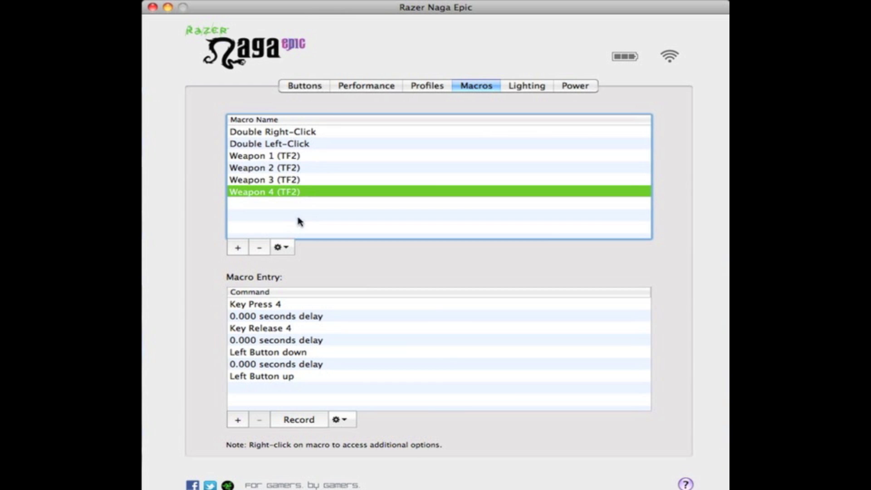
Step: Check the functions that can be assigned to button 2 on the mouse's top view, keeping Right Click
{"action": "left_click", "coordinate": [310, 88]}
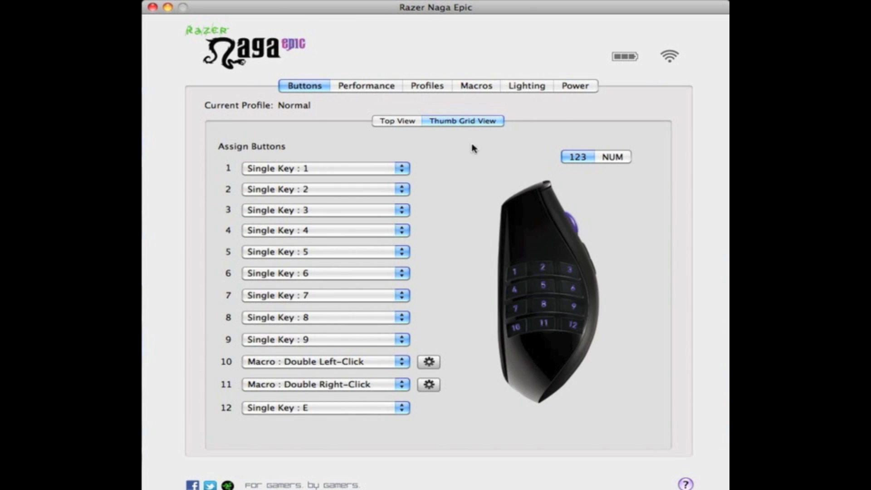
{"action": "left_click", "coordinate": [402, 121]}
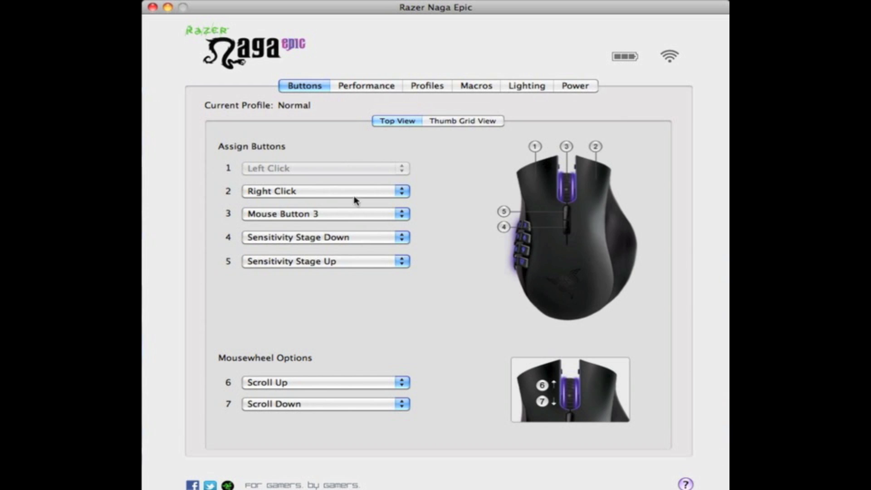
{"action": "left_click", "coordinate": [355, 200]}
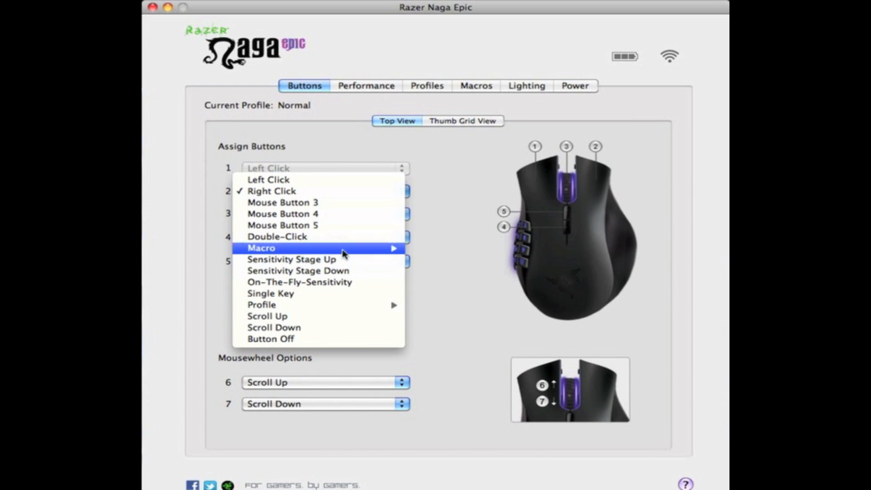
{"action": "left_click", "coordinate": [356, 194]}
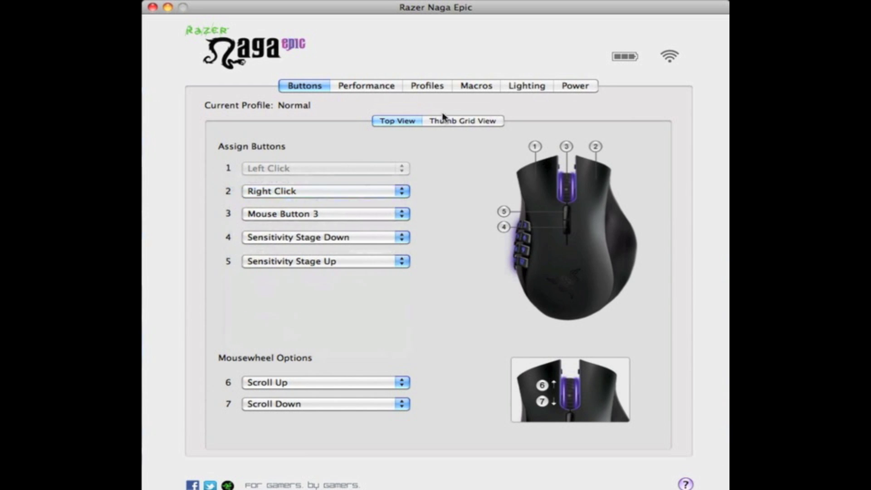
Step: Inspect the thumb grid's 123 and NUM layouts and button 1's assignment options, including single-key entry, without changing the assignment
{"action": "left_click", "coordinate": [462, 120]}
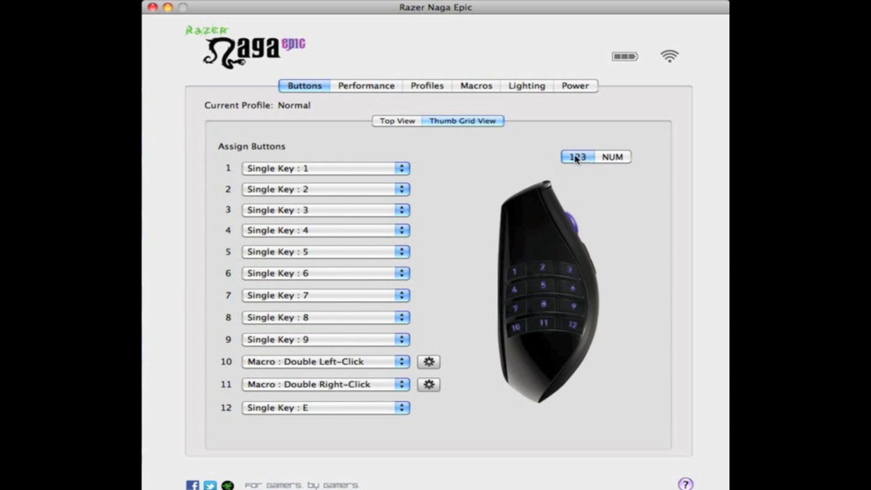
{"action": "left_click", "coordinate": [613, 157]}
{"action": "left_click", "coordinate": [590, 158]}
{"action": "left_click", "coordinate": [317, 168]}
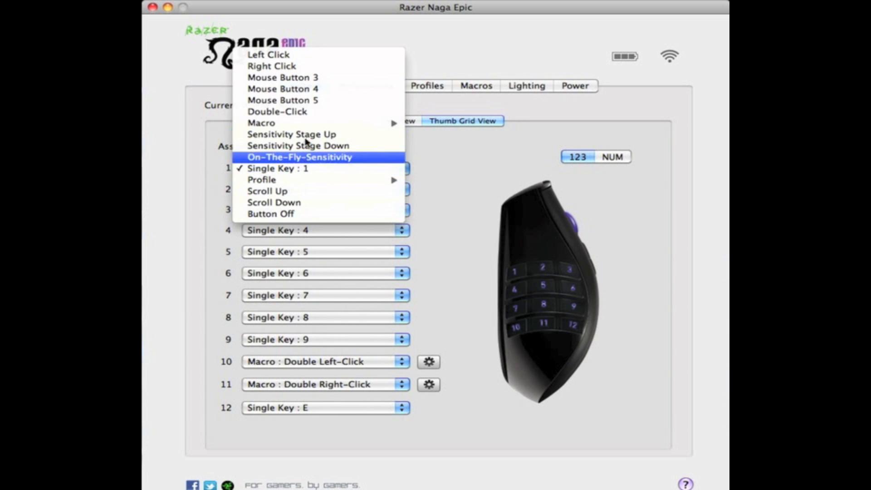
{"action": "mouse_move", "coordinate": [309, 127]}
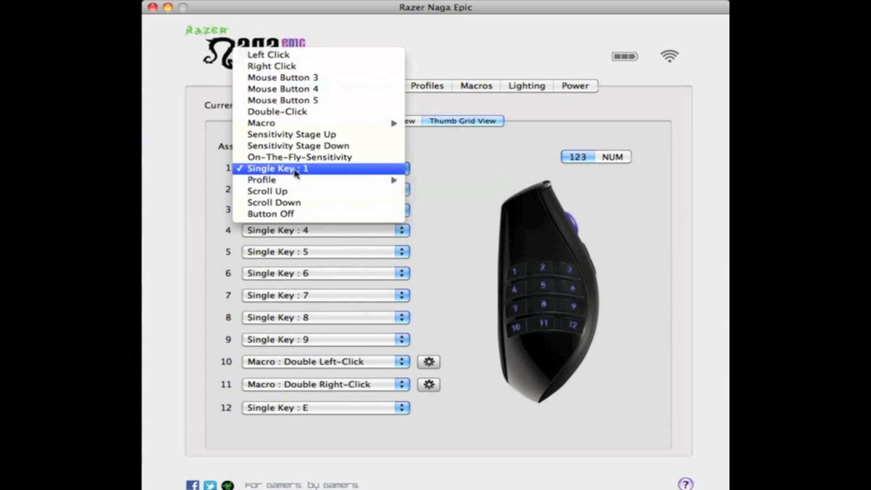
{"action": "left_click", "coordinate": [296, 169]}
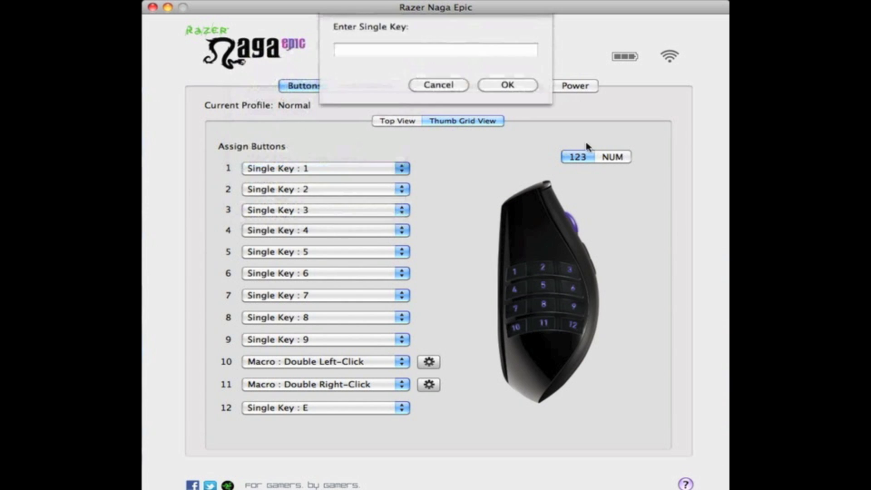
{"action": "left_click", "coordinate": [447, 88]}
Step: Look through the thumb grid's NUM layout and the macros available for its button 2, and return to the top view assignments
{"action": "left_click", "coordinate": [617, 157]}
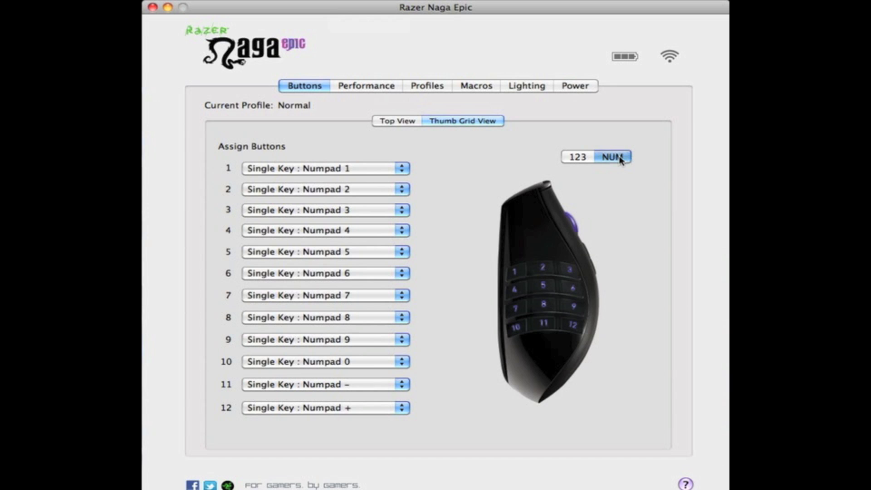
{"action": "left_click", "coordinate": [351, 195]}
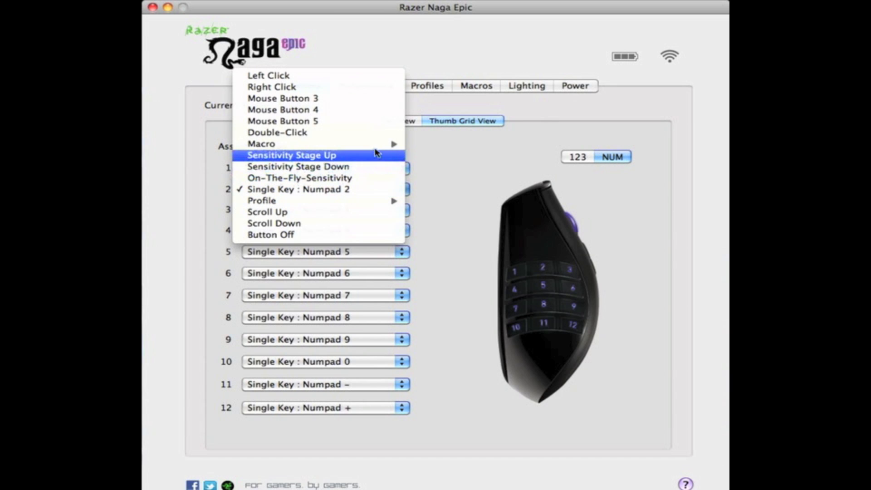
{"action": "mouse_move", "coordinate": [377, 144]}
{"action": "left_click", "coordinate": [435, 144]}
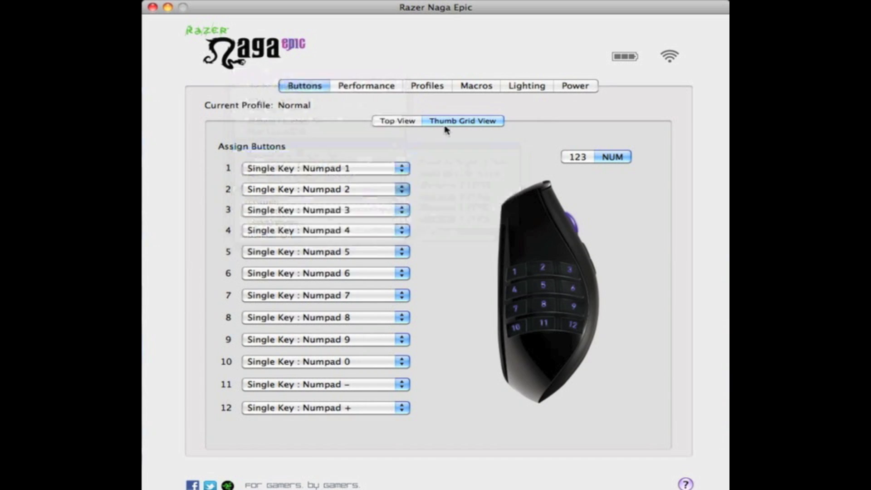
{"action": "left_click", "coordinate": [310, 91]}
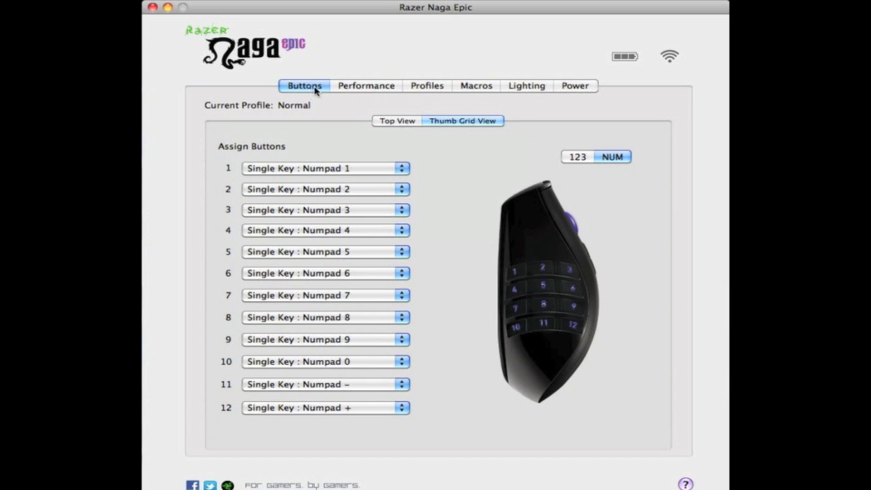
{"action": "left_click", "coordinate": [387, 122]}
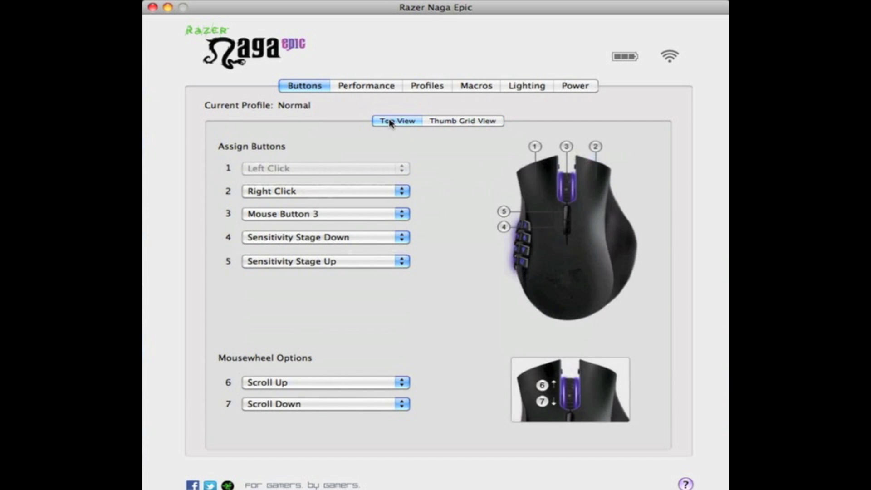